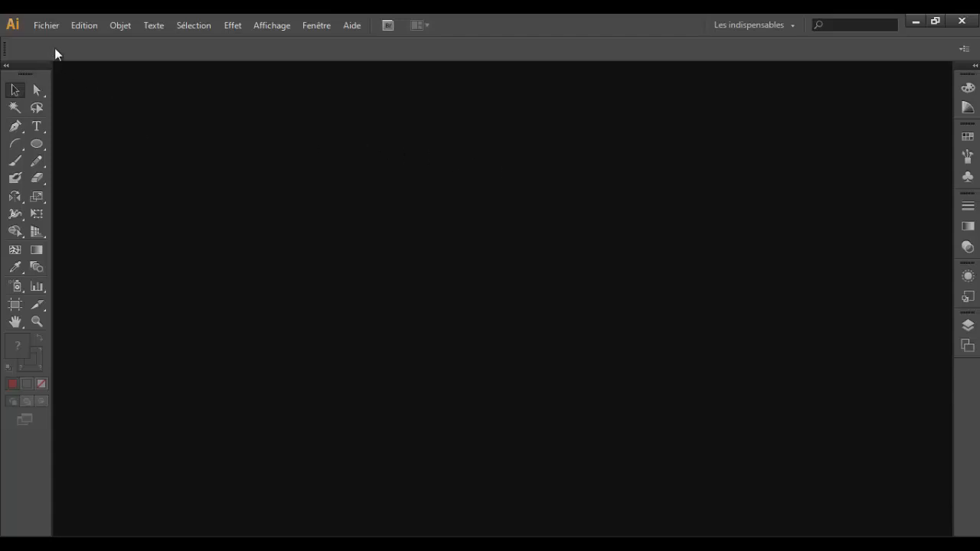
Step: Create a new 300 × 210 mm landscape document in CMJN mode with one artboard
click(46, 24)
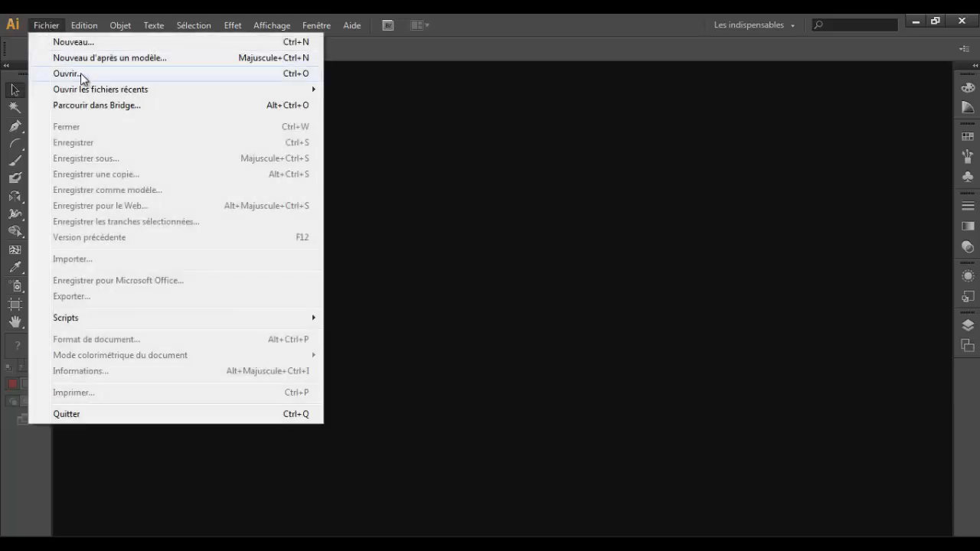
click(87, 46)
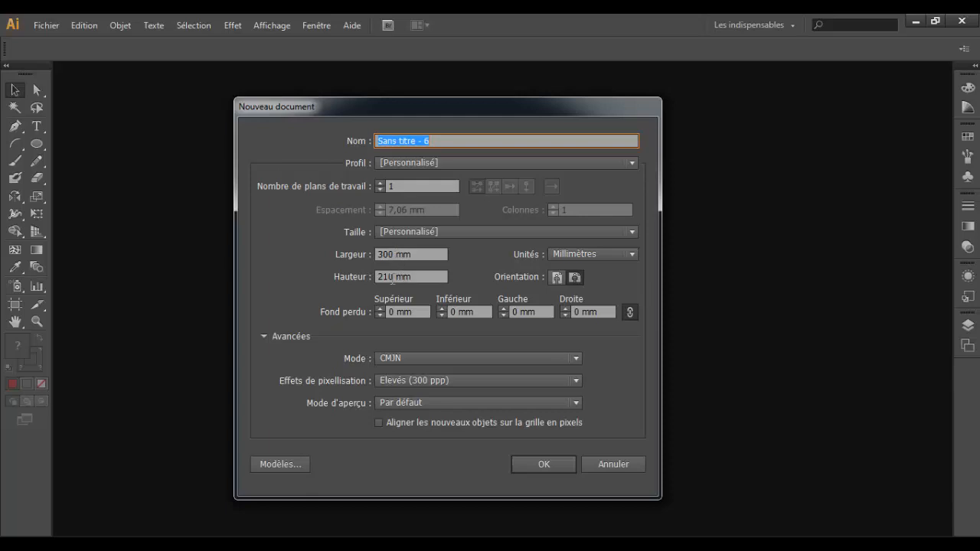
click(533, 462)
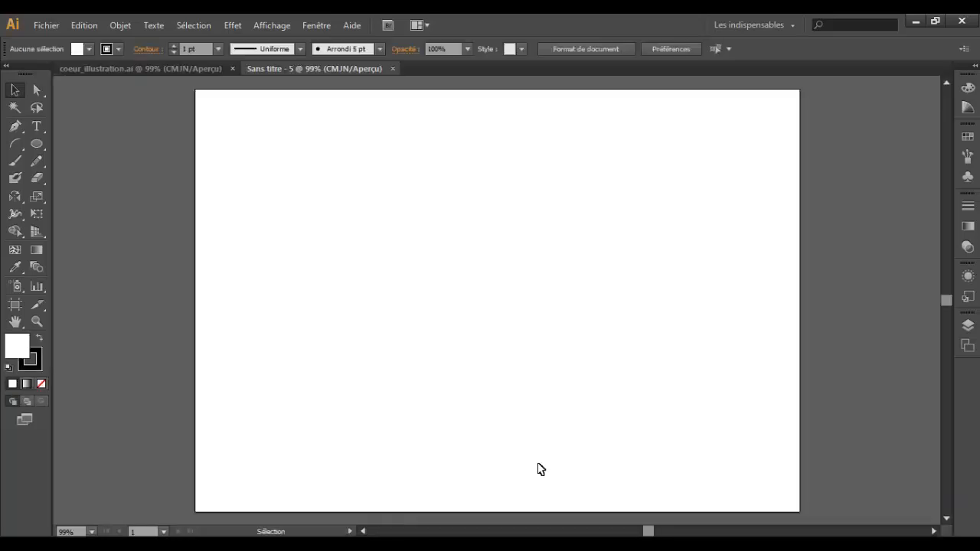
Step: Rename the document's existing layer as guide
click(967, 324)
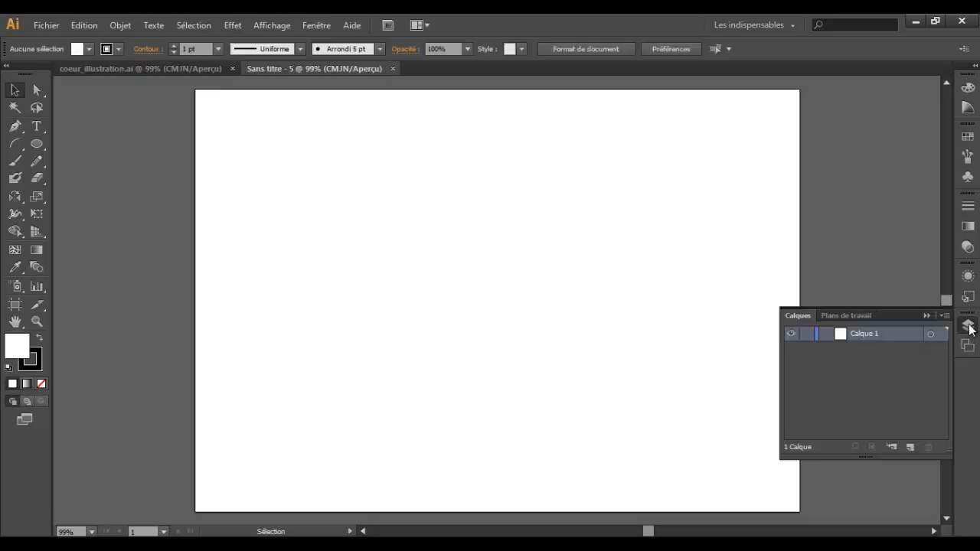
double_click(866, 334)
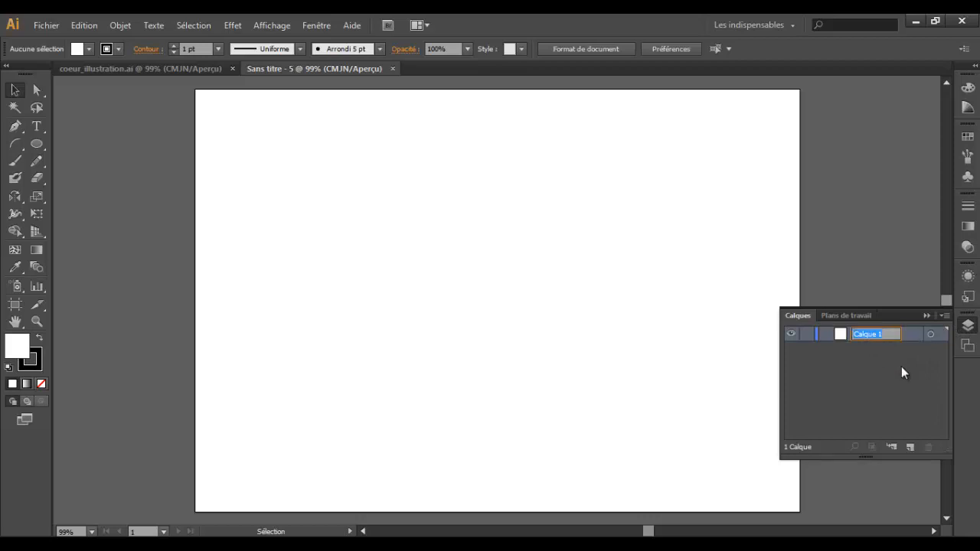
text(guide)
key(Return)
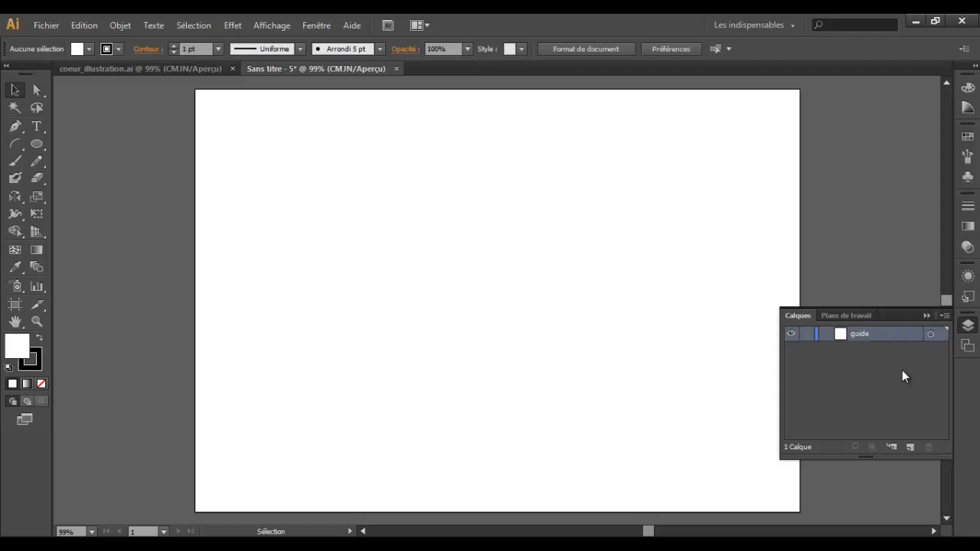
Step: Add a second layer above the guide layer and name it dessin
click(910, 447)
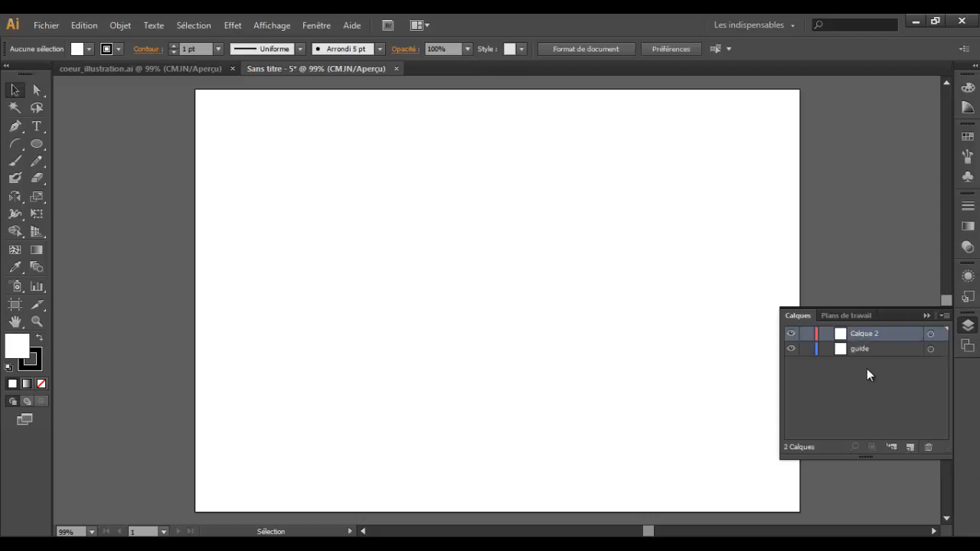
double_click(866, 334)
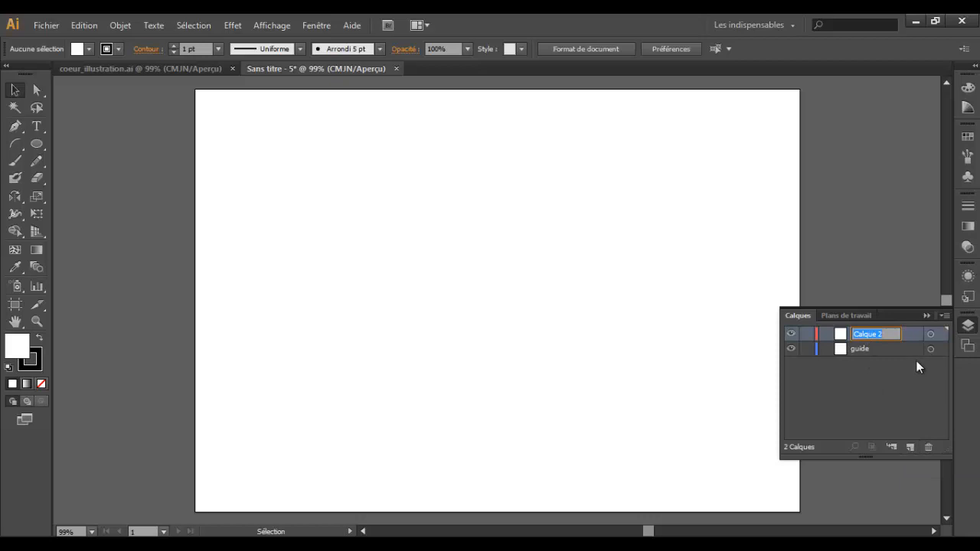
text(dessing)
key(BackSpace)
key(Return)
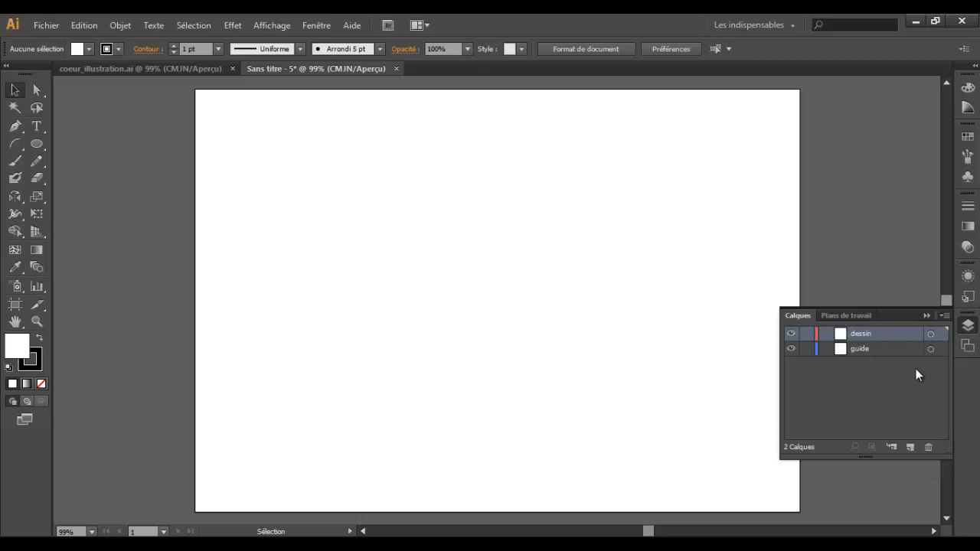
Step: Show the rulers and place a vertical guide at about X 150 mm on the guide layer
click(881, 351)
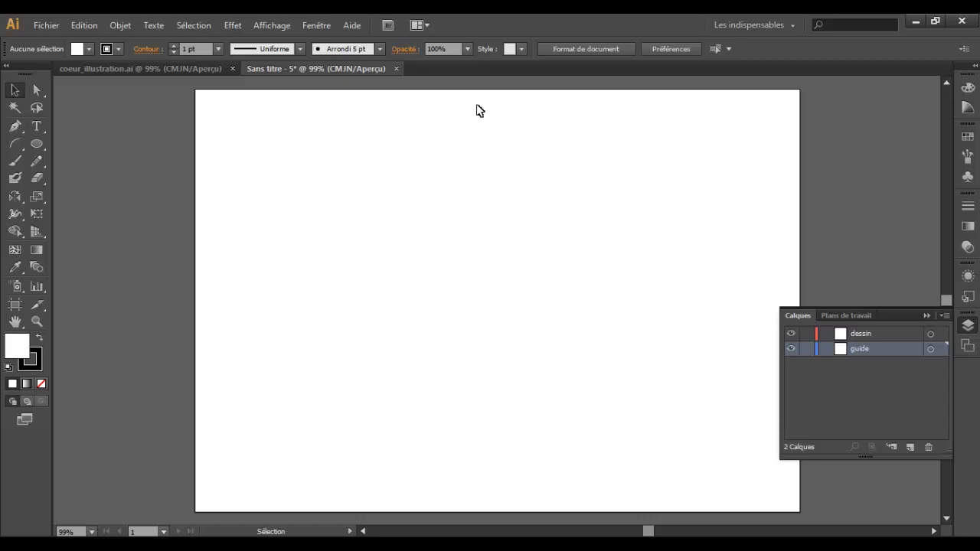
click(270, 27)
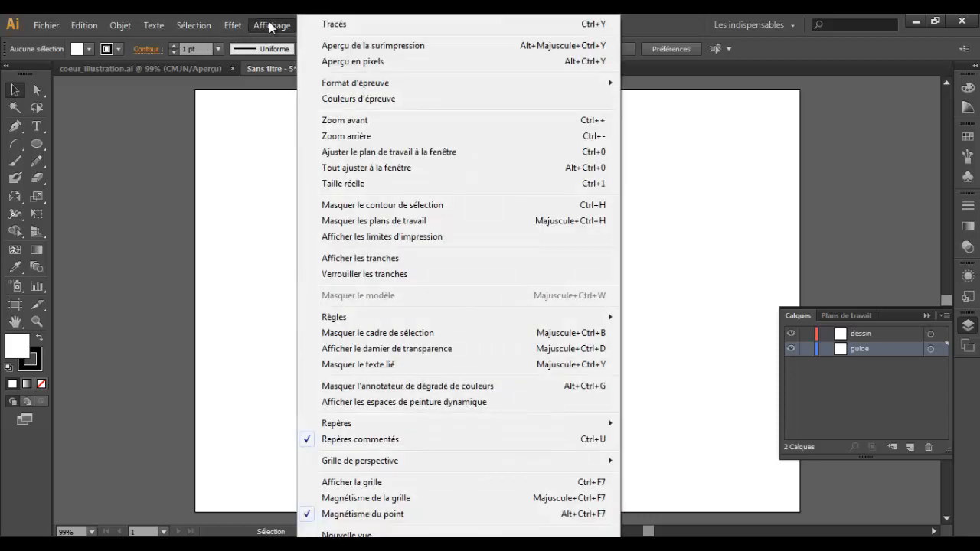
mouse_move(342, 319)
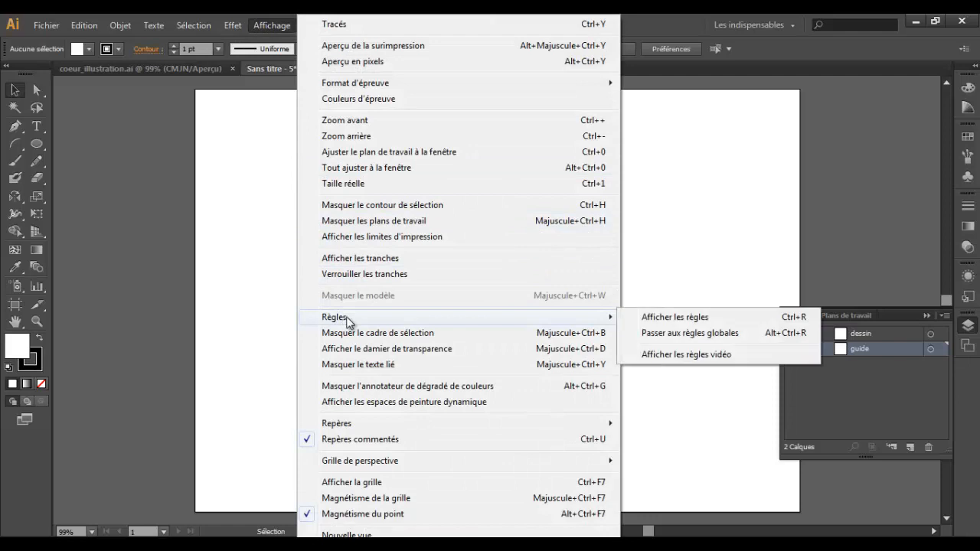
click(699, 320)
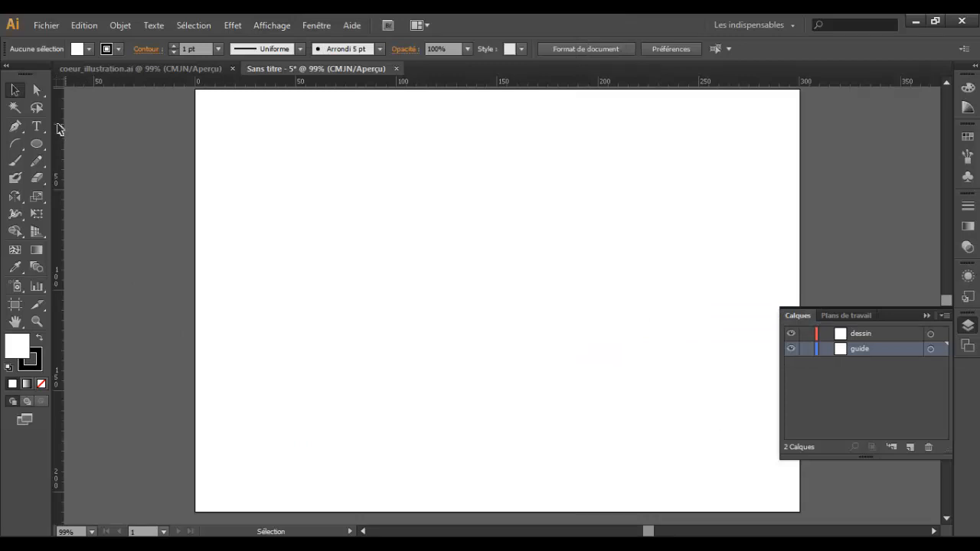
drag(59, 170, 497, 265)
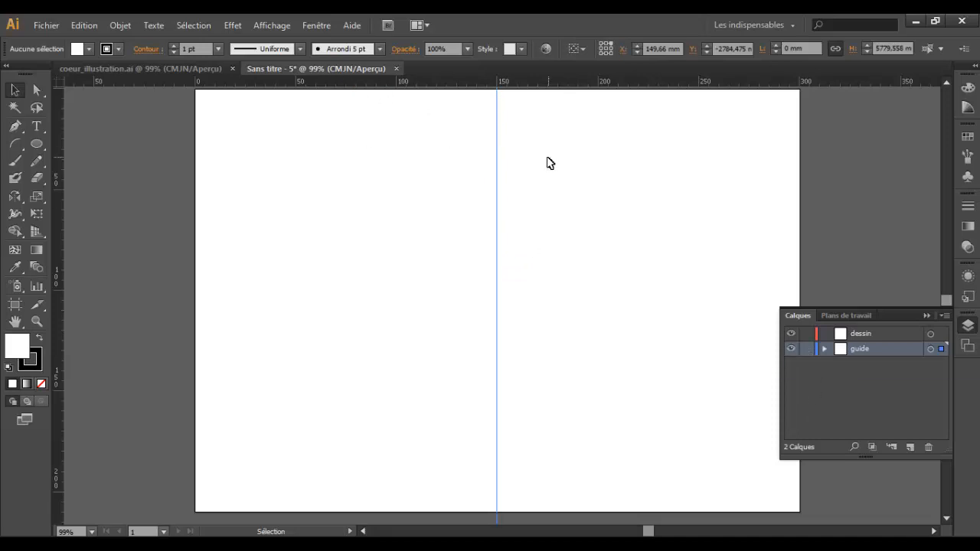
Step: Lock the guide layer and test that the vertical guide can no longer be selected
click(803, 349)
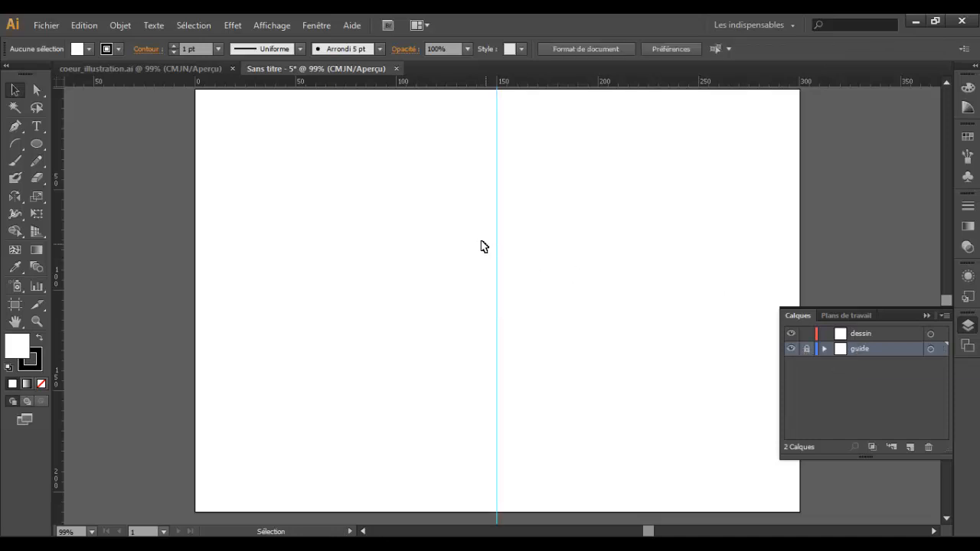
drag(480, 237, 553, 315)
drag(457, 130, 551, 263)
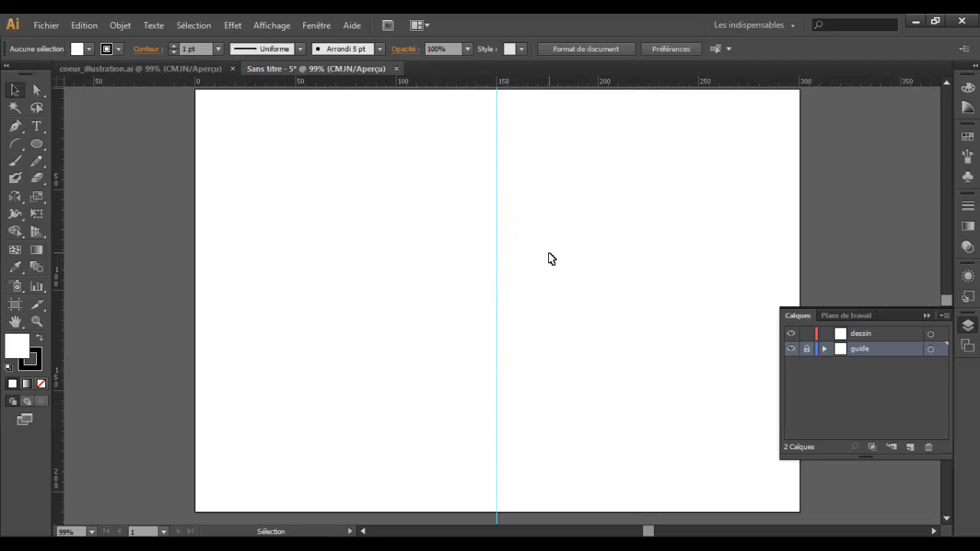
Step: On the dessin layer, draw a circle about 83 mm in diameter to the left of the guide and touching it
click(888, 335)
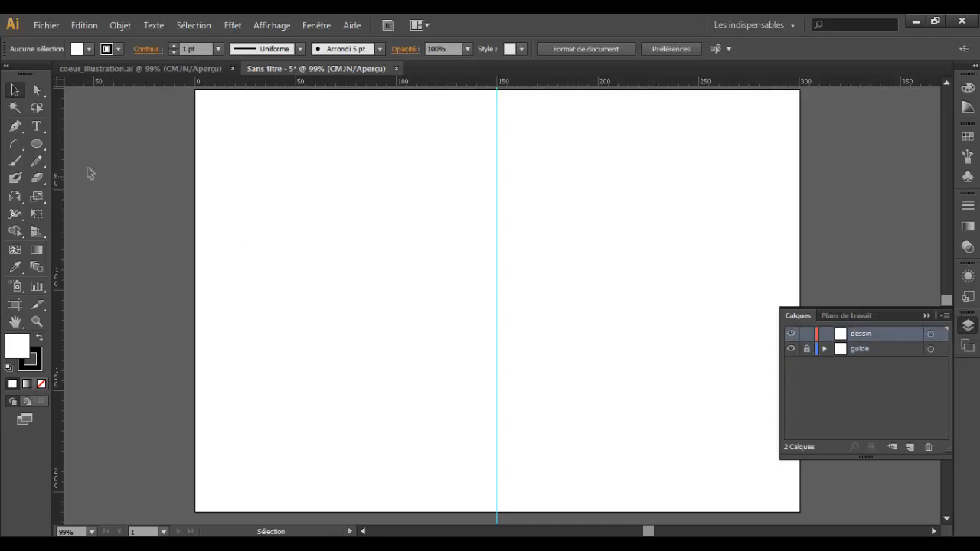
click(37, 143)
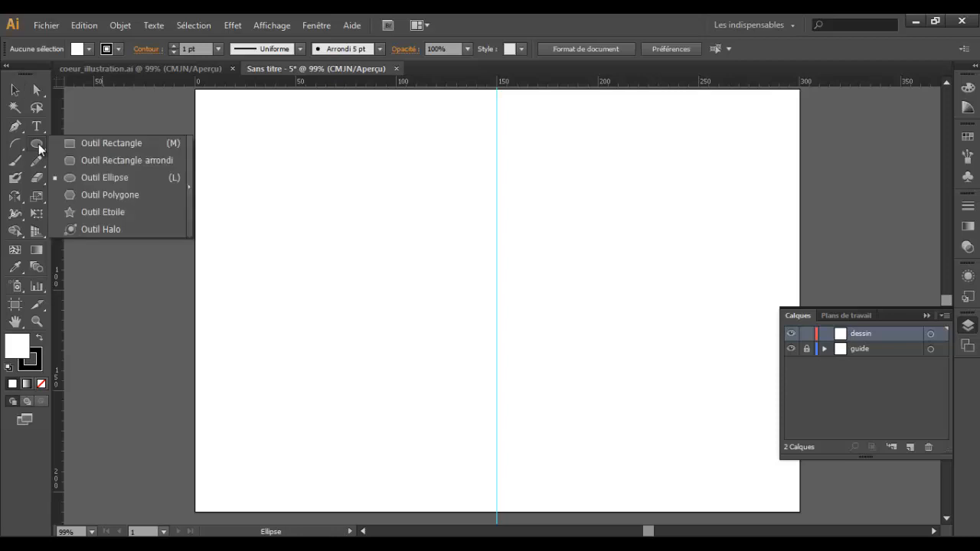
click(96, 178)
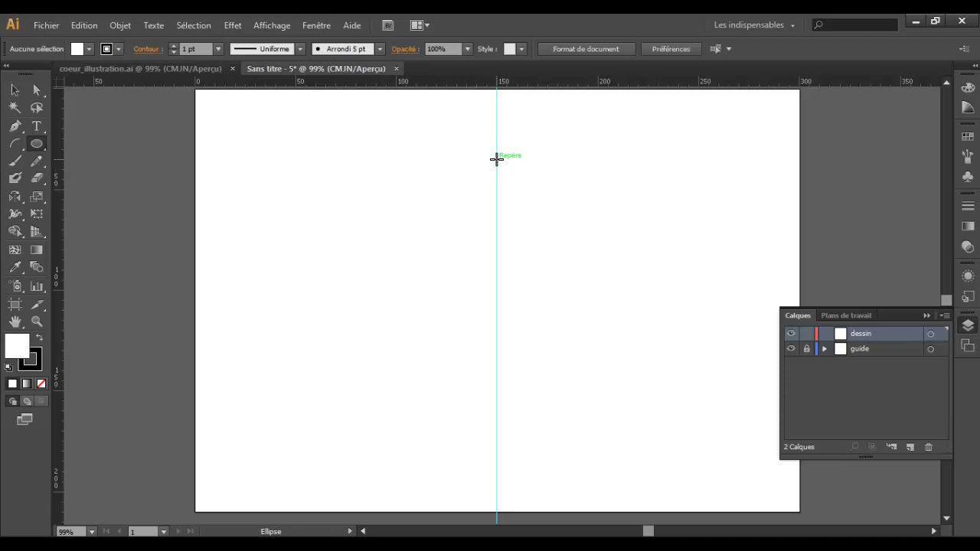
drag(496, 158, 360, 328)
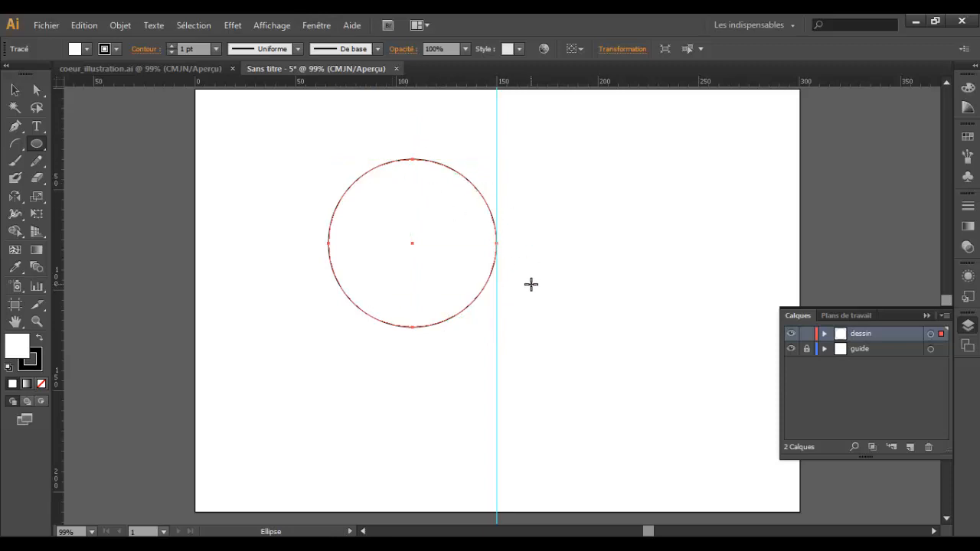
Step: Delete the circle's bottom anchor point to leave only its upper half
click(38, 91)
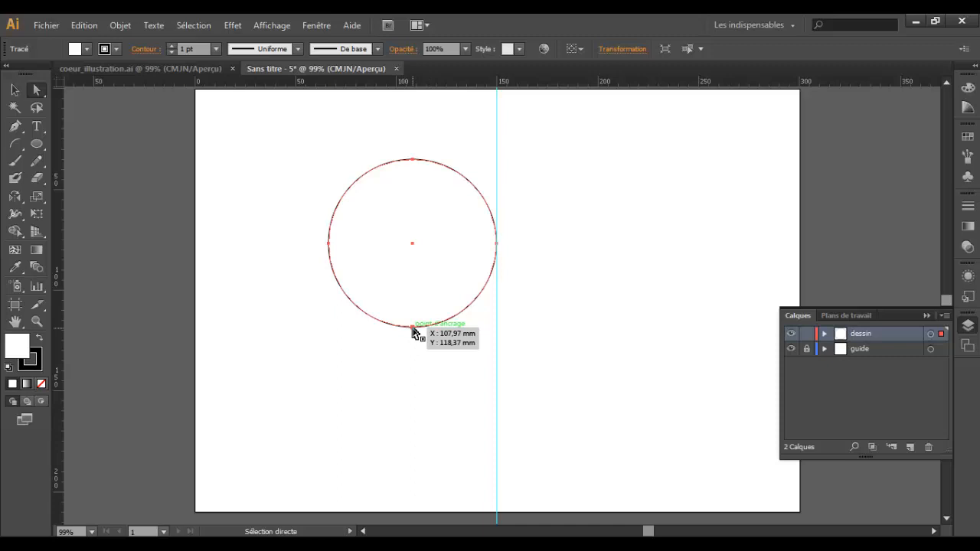
click(413, 327)
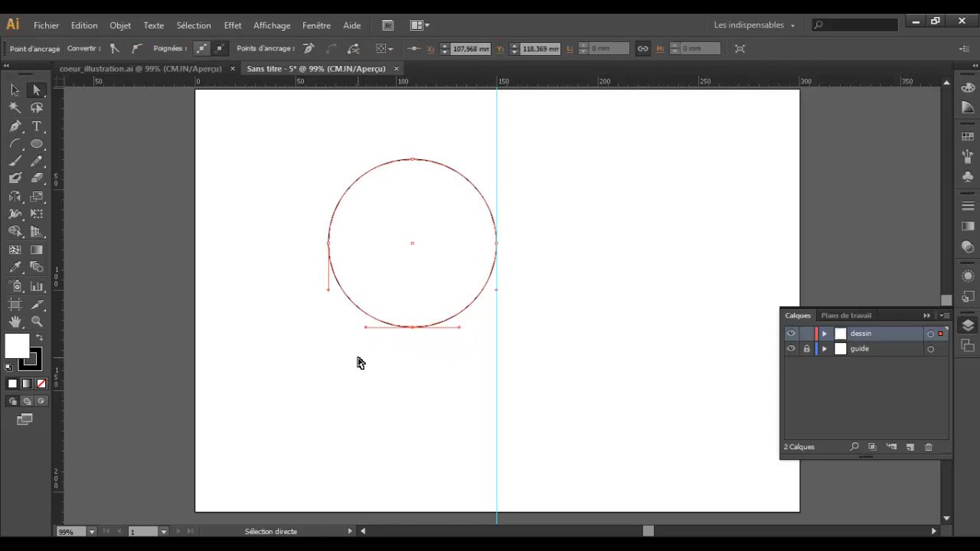
key(Delete)
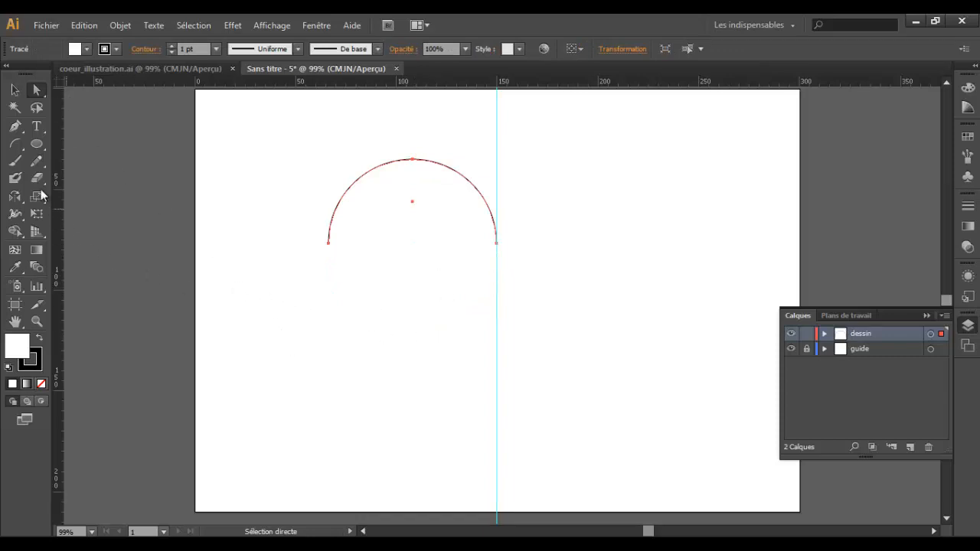
Step: Draw an arc with the Arc tool from the half circle's left endpoint down to the guide at about Y 153 mm
click(15, 146)
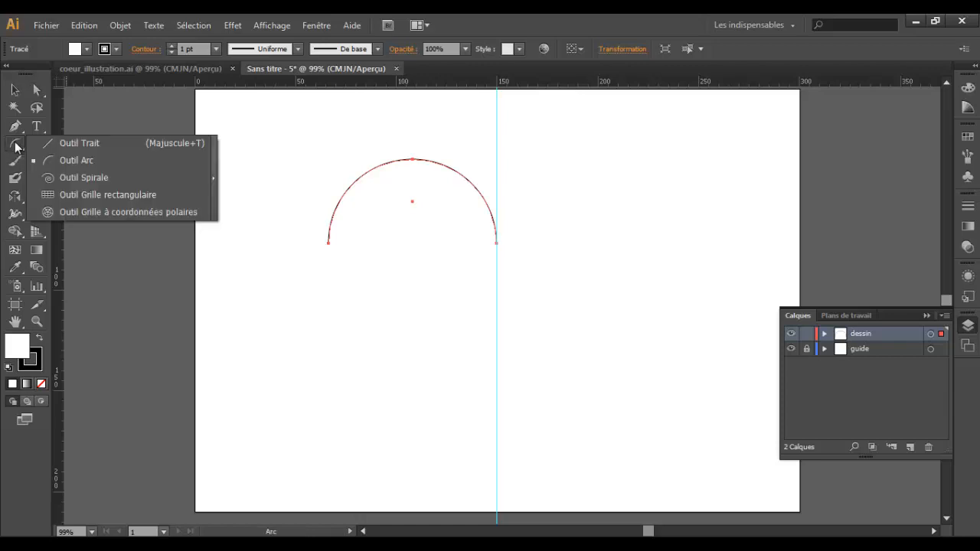
click(84, 157)
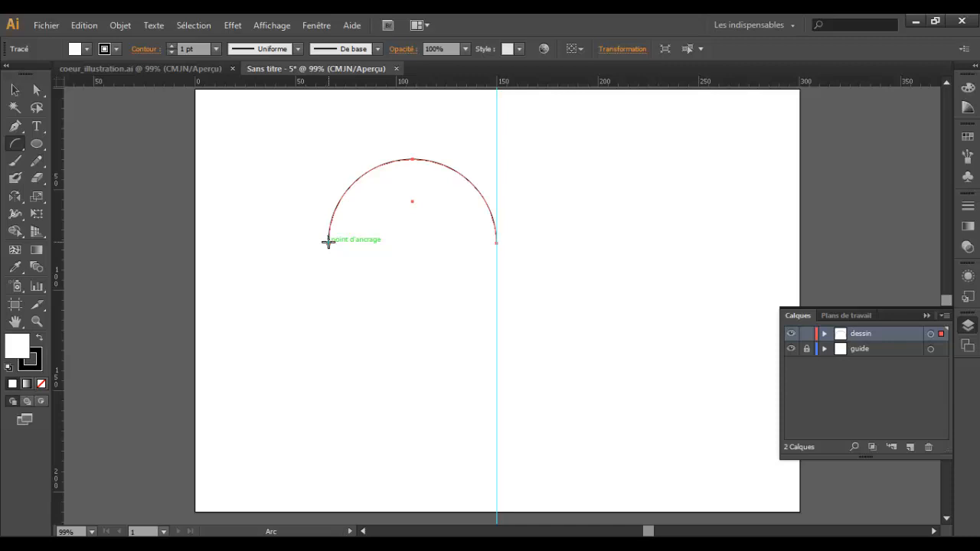
drag(328, 243, 496, 377)
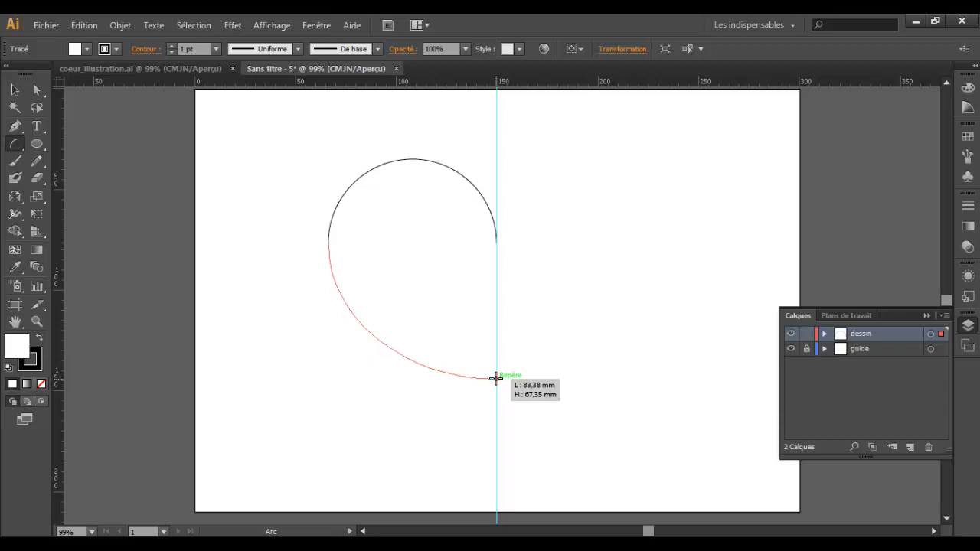
drag(496, 377, 495, 395)
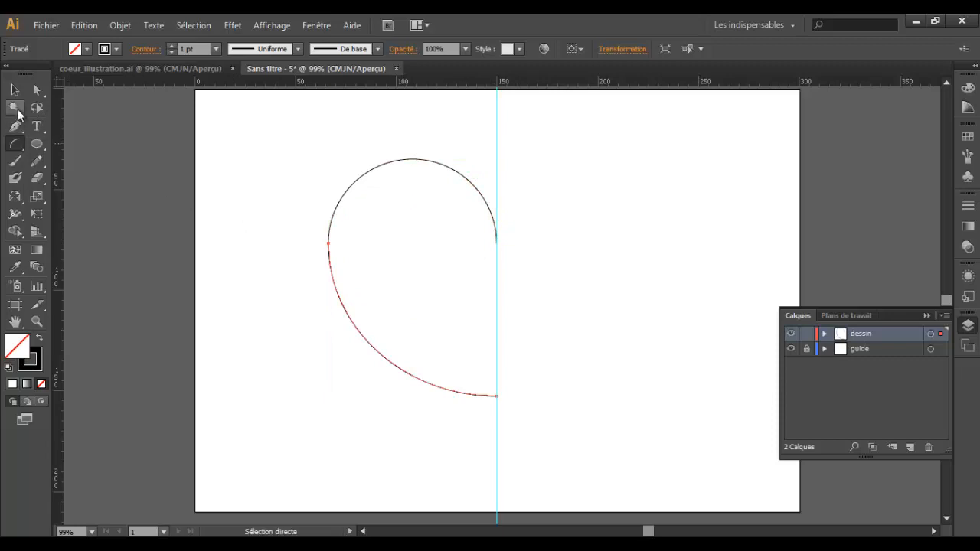
Step: Join the half circle and the arc into a single path, check it by selecting it, and deselect
click(15, 90)
mouse_move(268, 169)
mouse_down()
mouse_move(324, 245)
mouse_move(416, 314)
mouse_up()
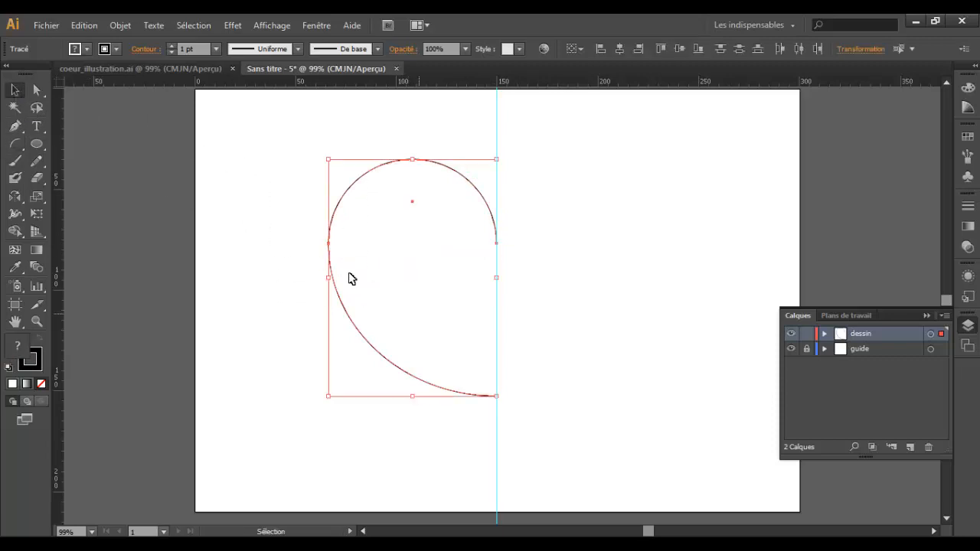
click(119, 26)
mouse_move(167, 321)
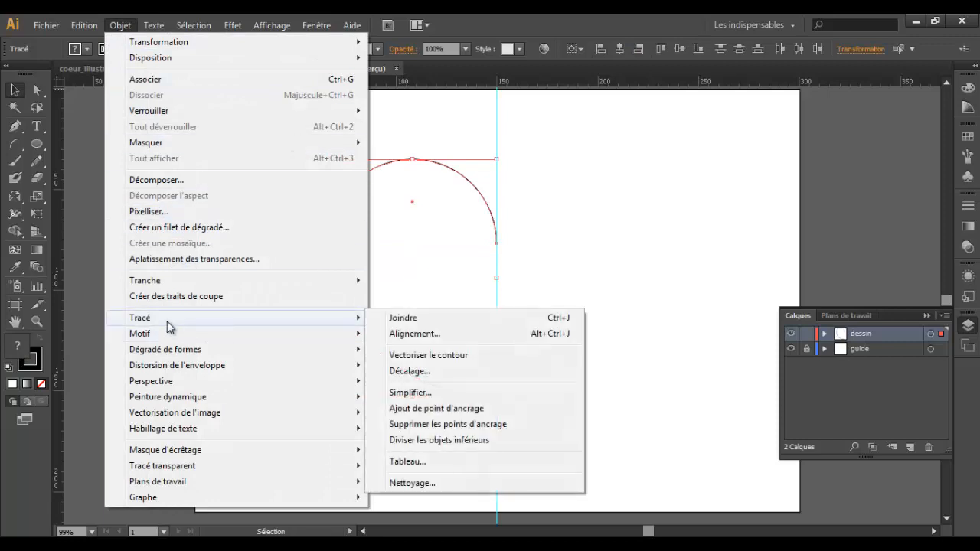
click(485, 318)
drag(277, 197, 407, 334)
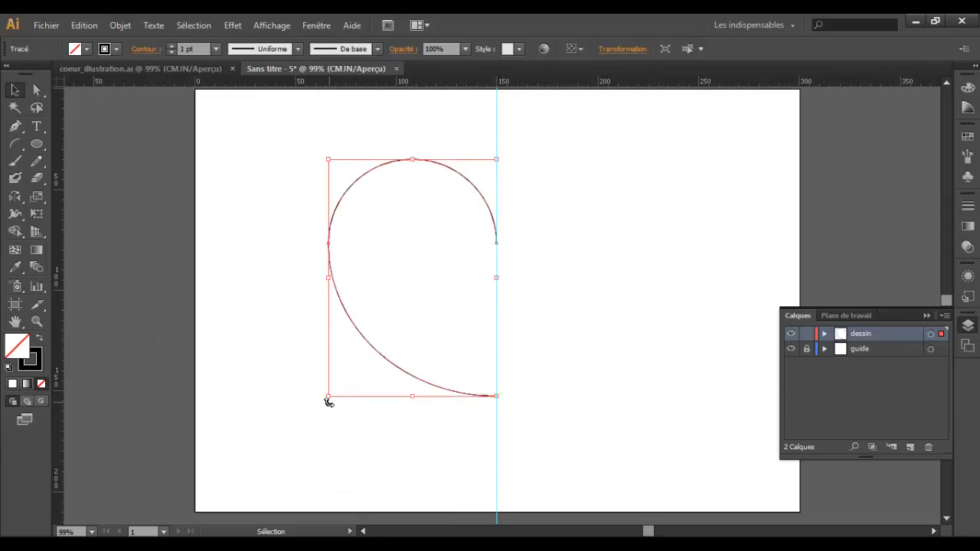
click(282, 258)
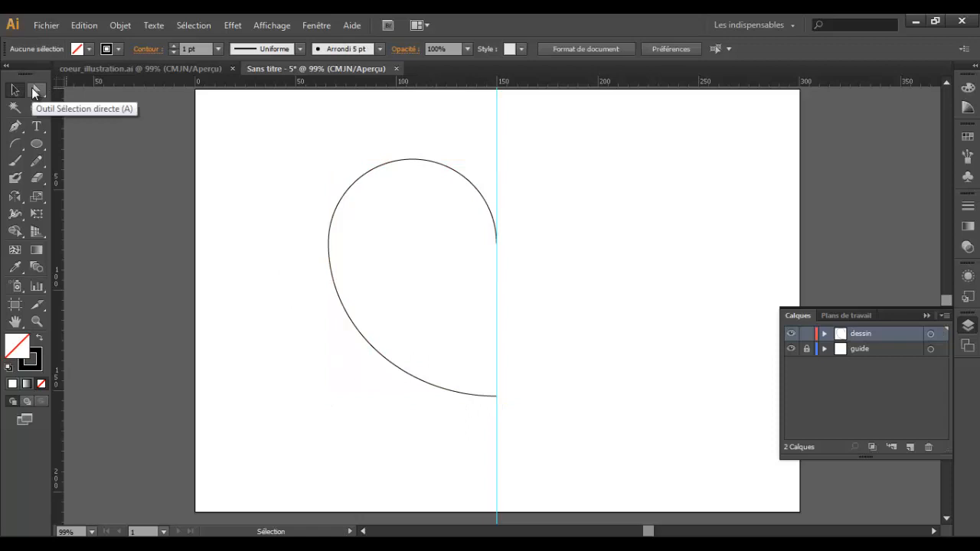
Step: Pull the bottom anchor point's handle upward so the half heart's lower curve meets the guide at a diagonal
click(34, 90)
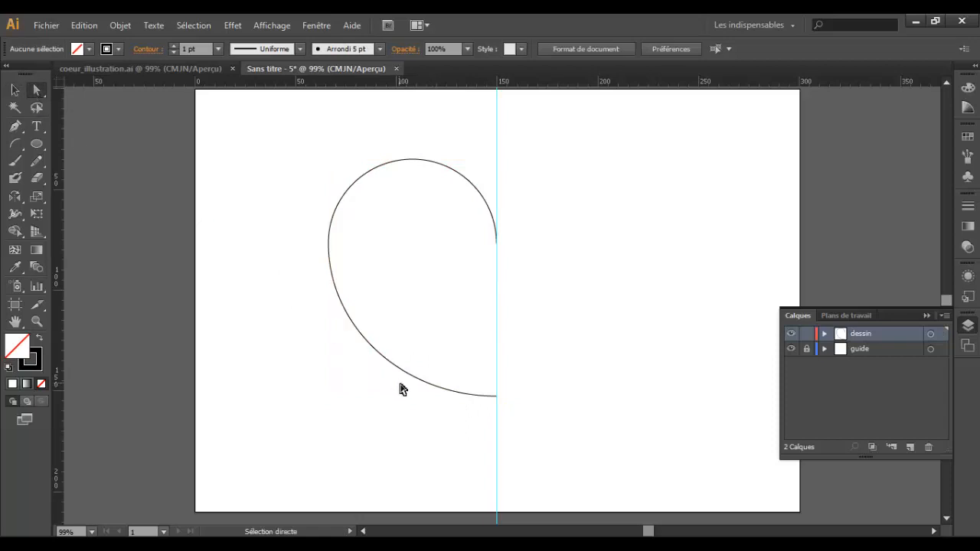
click(499, 398)
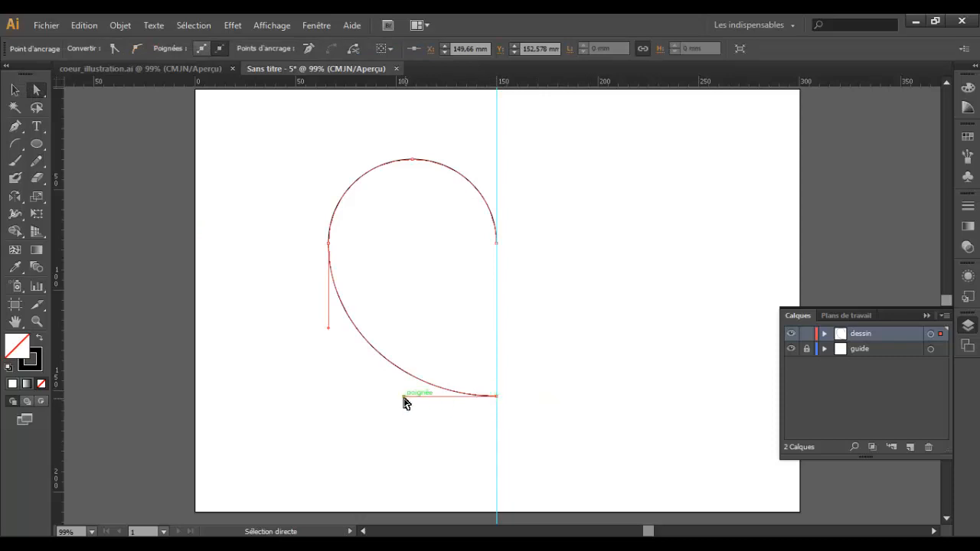
drag(404, 397, 417, 321)
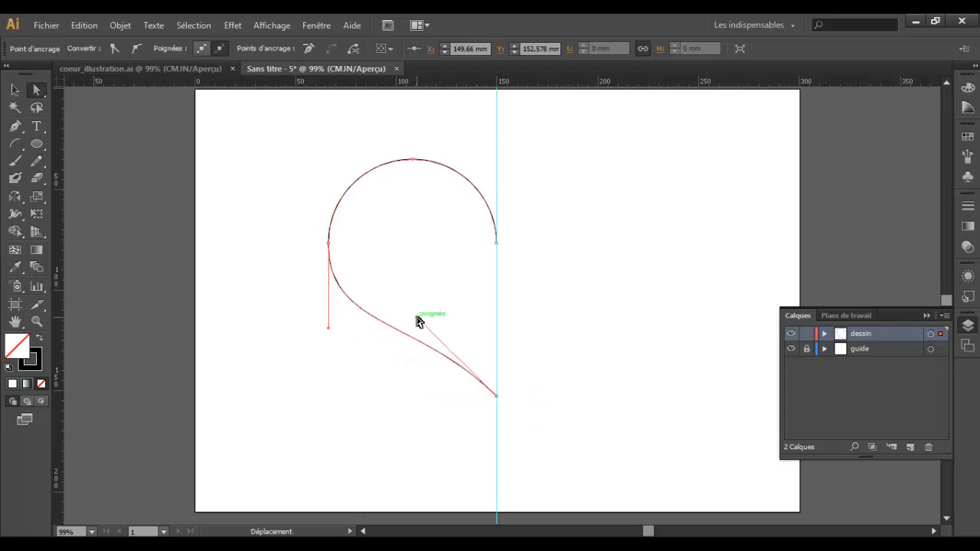
Step: Move the half heart's bottom anchor point about 15 mm straight down along the guide
click(496, 396)
drag(496, 398, 496, 429)
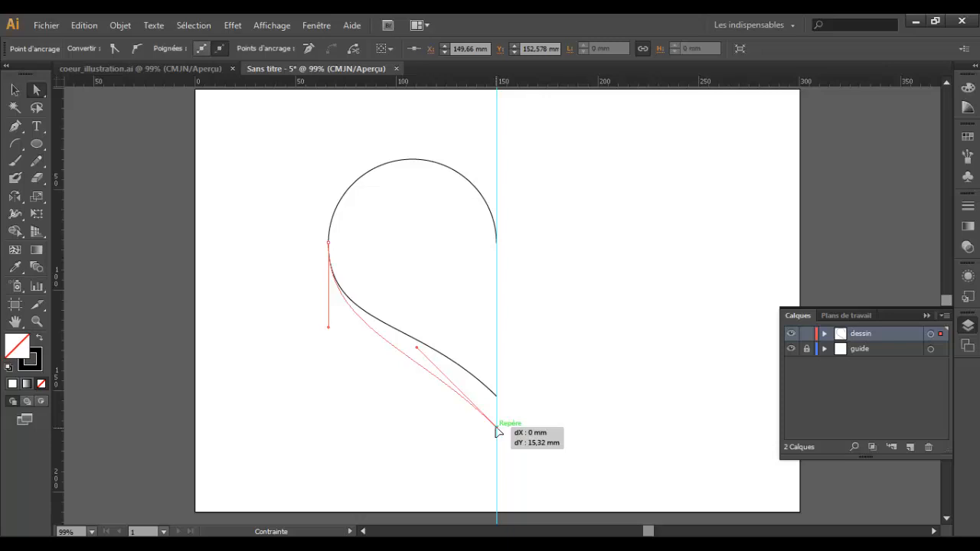
drag(496, 430, 496, 429)
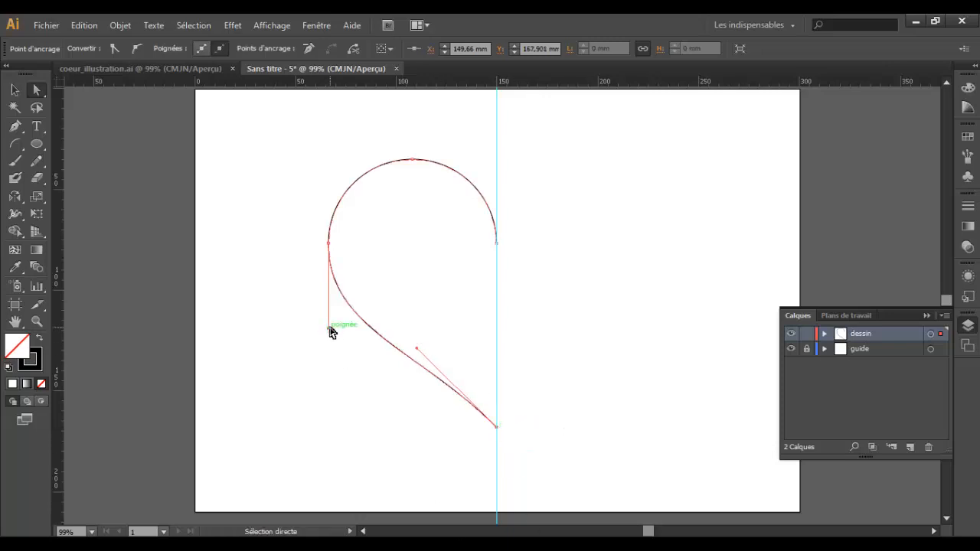
Step: Shorten the lower handle of the half heart's leftmost anchor point by about 9 mm, keeping it vertical, and deselect the path
drag(330, 331, 331, 309)
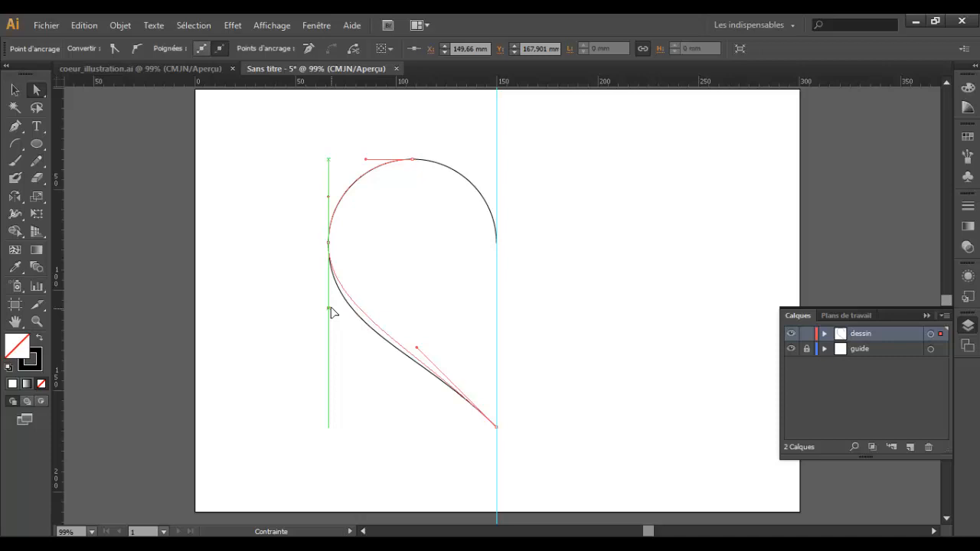
drag(330, 308, 329, 310)
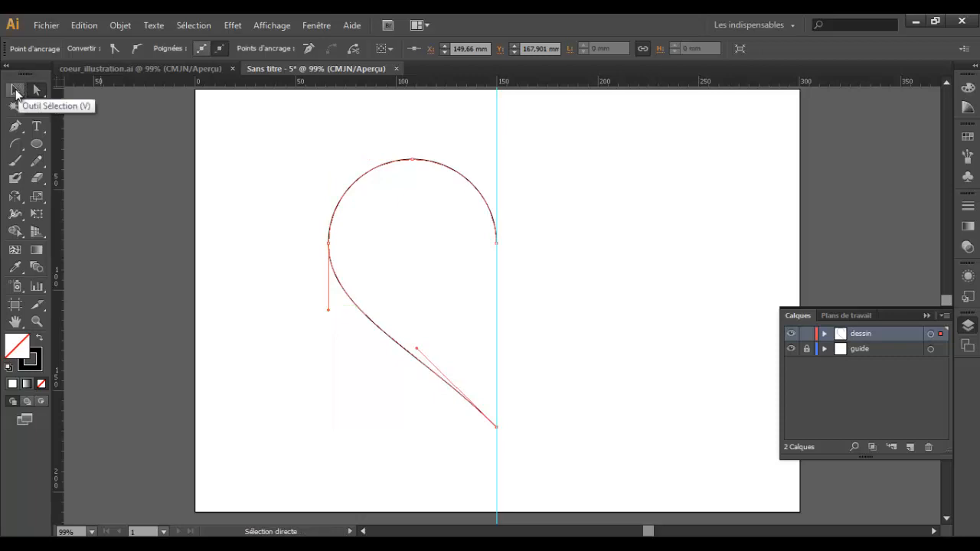
click(15, 90)
click(130, 154)
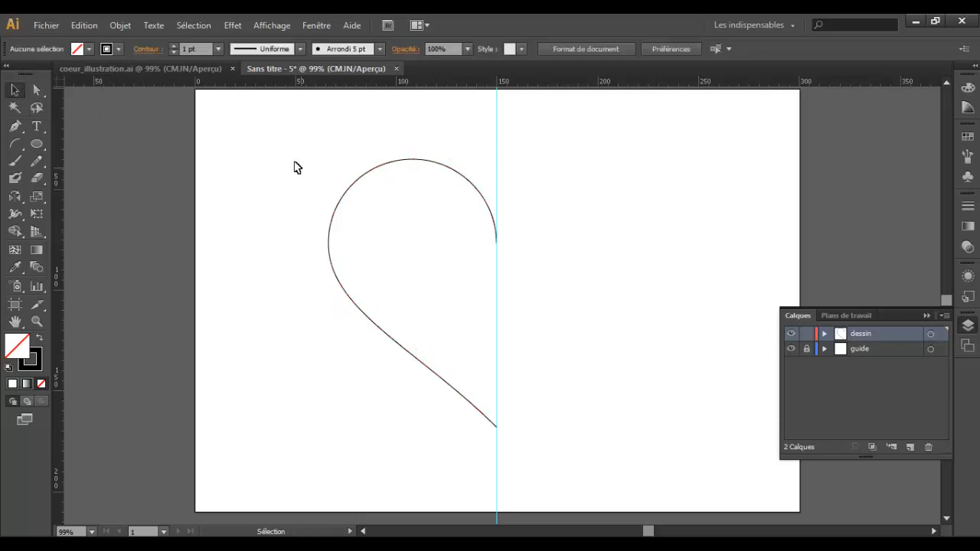
Step: Reflect a copy of the half heart across the vertical axis with the Mirror tool, using its upper endpoint on the guide as origin
drag(295, 166, 435, 339)
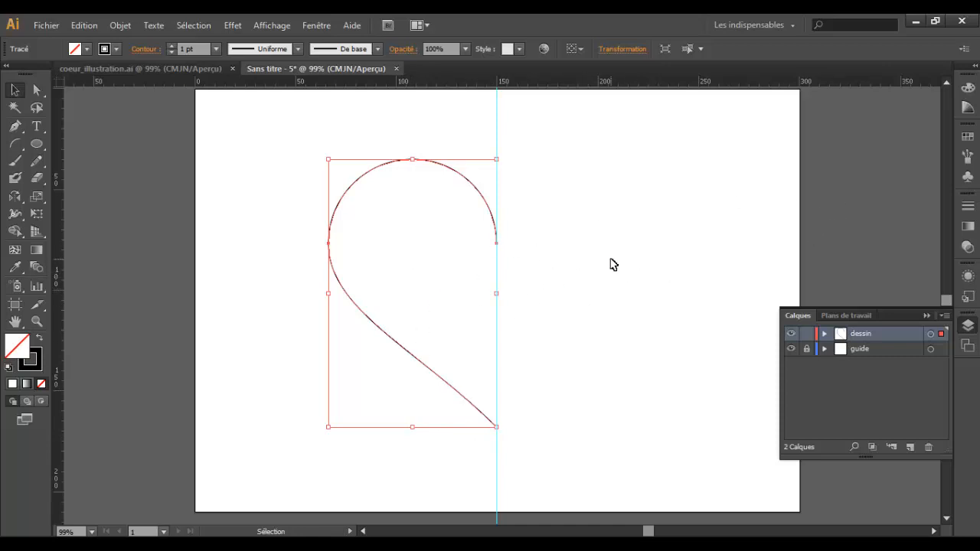
key(o)
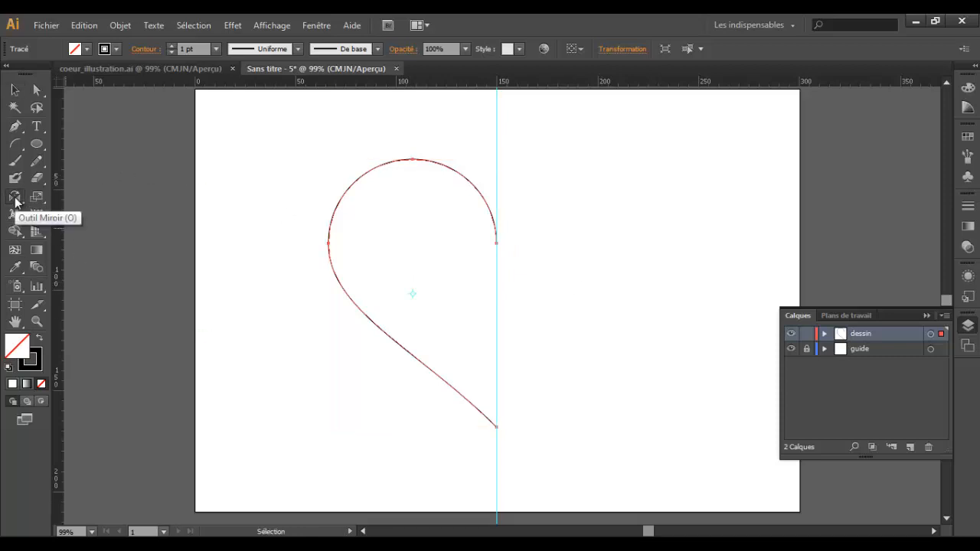
drag(16, 201, 88, 215)
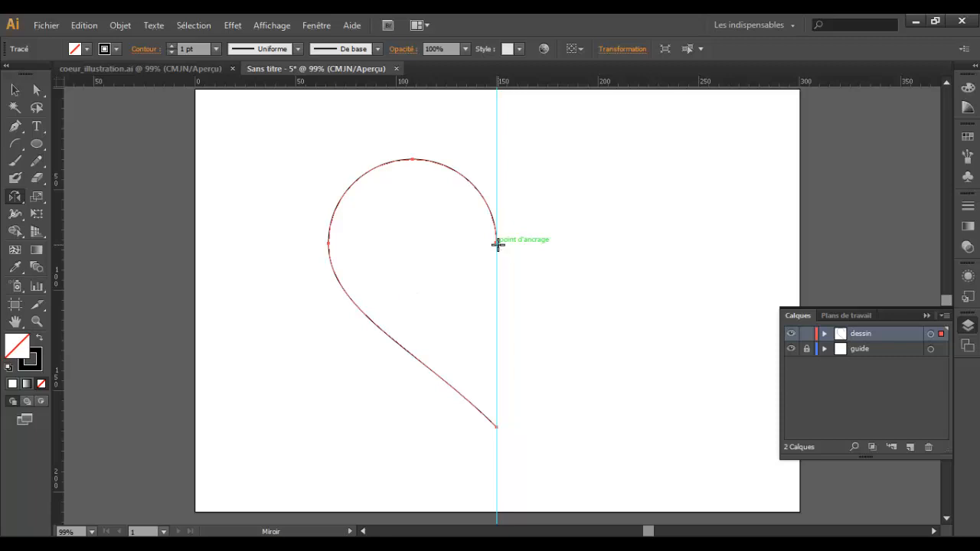
alt+click(497, 243)
drag(684, 139, 612, 185)
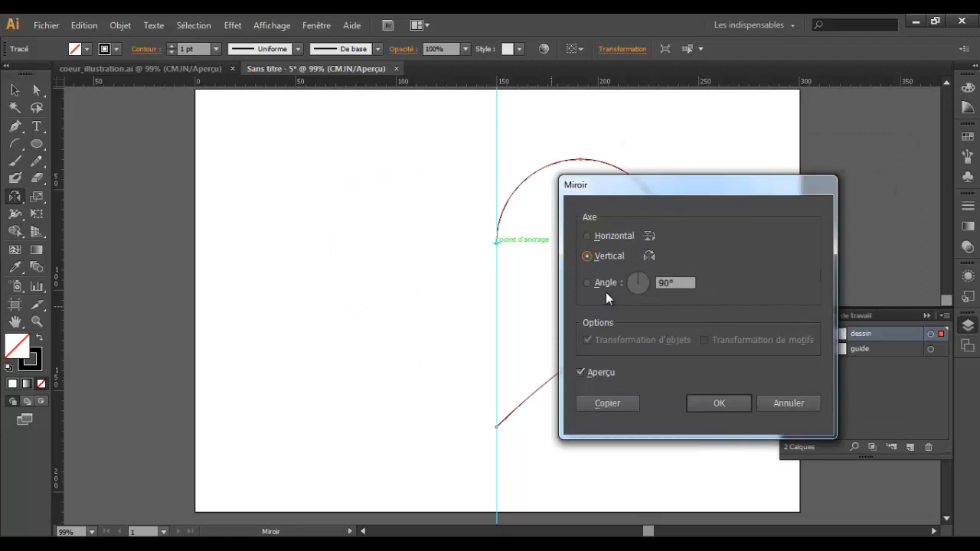
drag(608, 187, 722, 155)
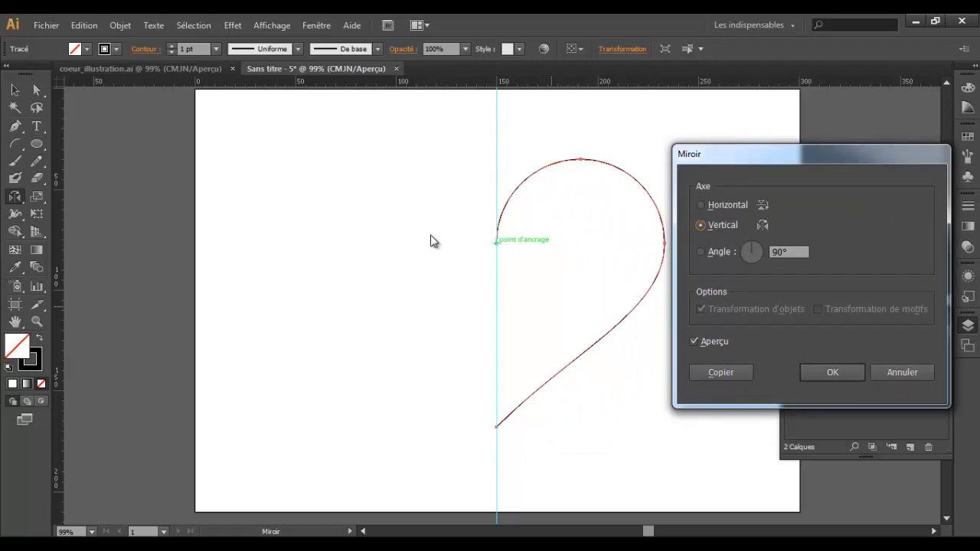
click(719, 376)
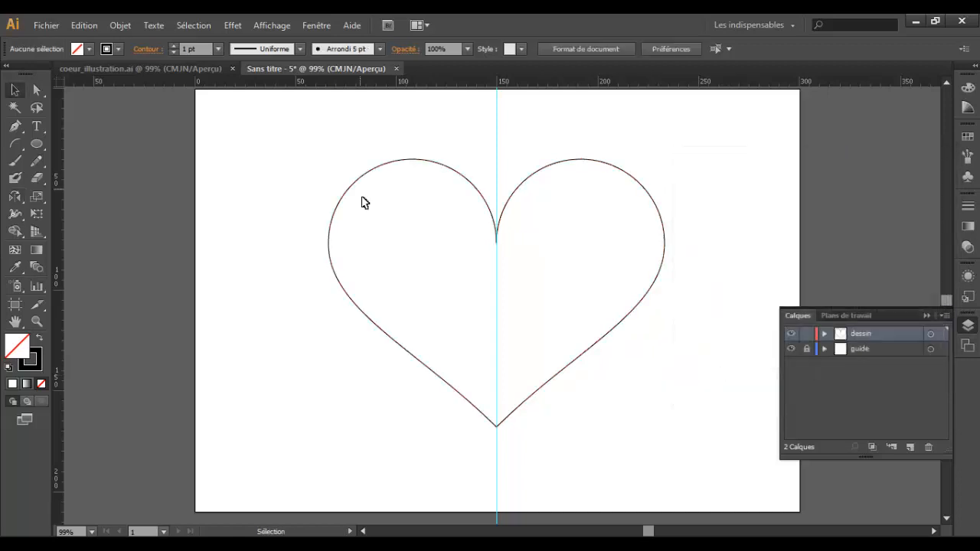
Step: Join the two heart halves into a single path and deselect it
drag(319, 154, 682, 472)
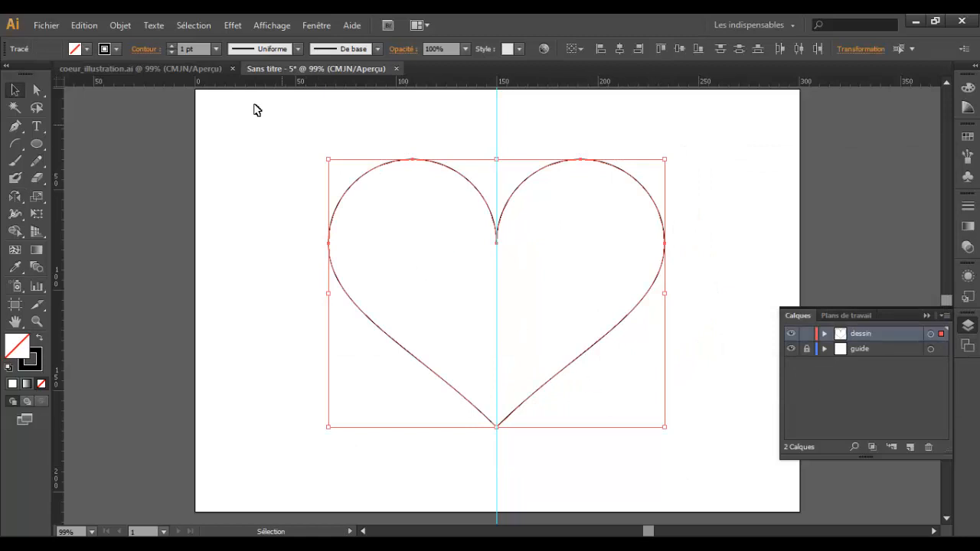
click(120, 26)
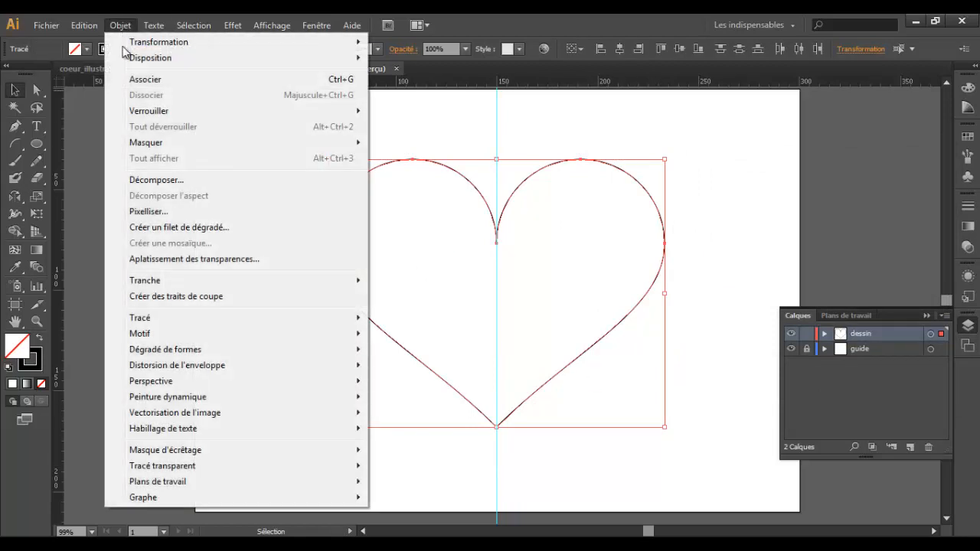
mouse_move(238, 322)
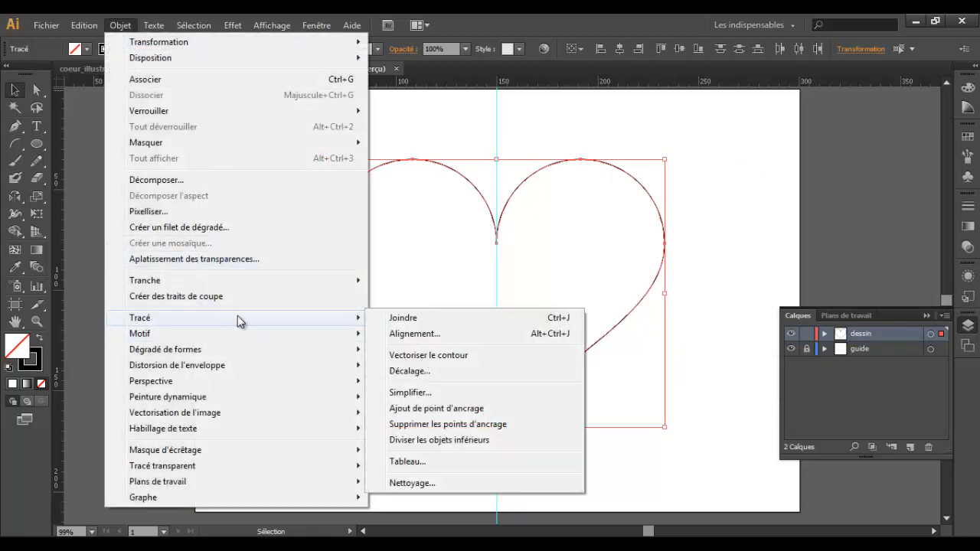
click(409, 322)
click(302, 217)
Step: Fill the heart with the red swatch C=15 M=100 J=90 N=10 and set its stroke weight to 7 pt
drag(302, 216, 359, 271)
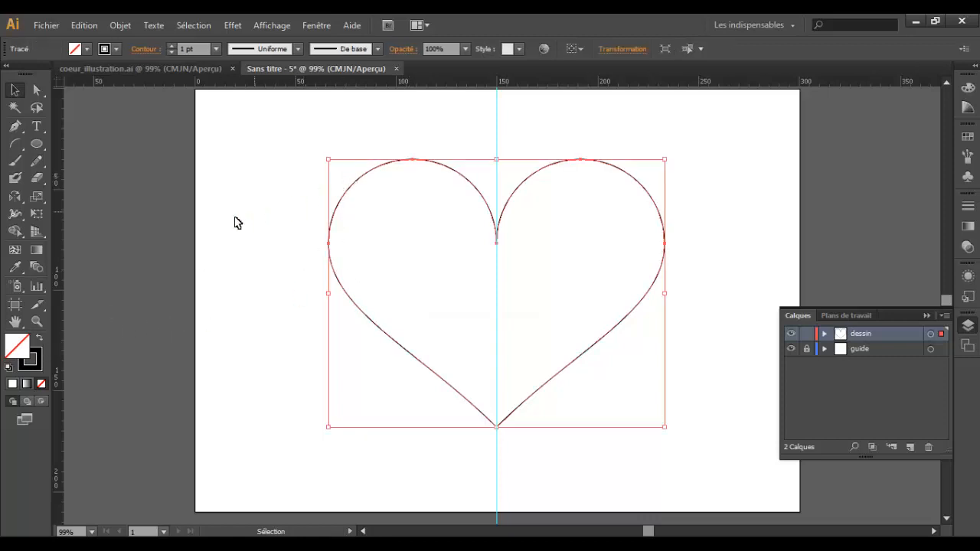
click(87, 49)
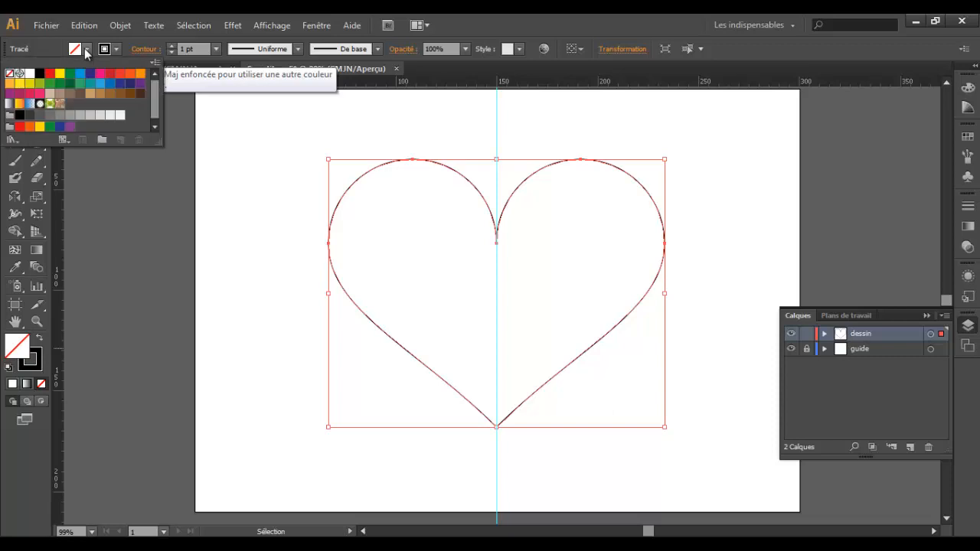
click(111, 78)
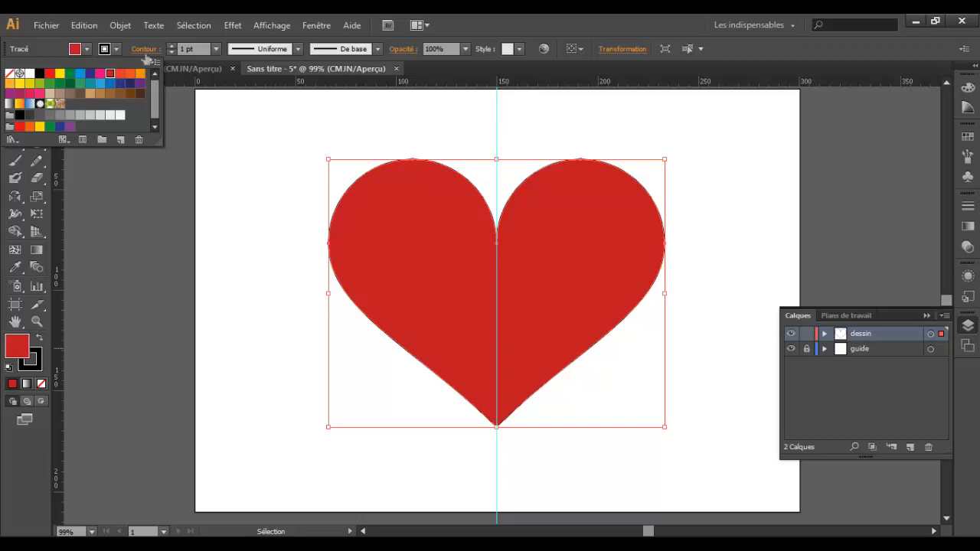
click(171, 46)
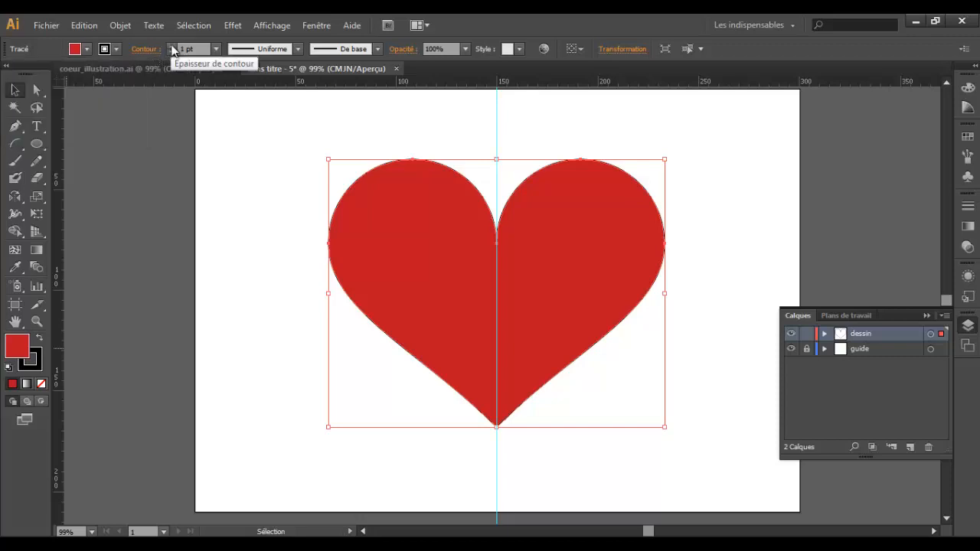
click(172, 46)
click(171, 46)
click(171, 46)
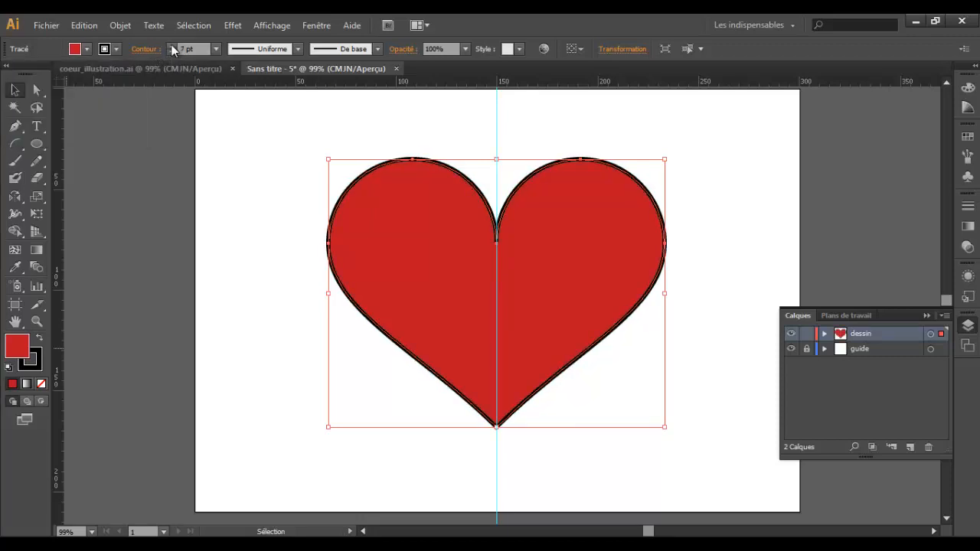
click(171, 46)
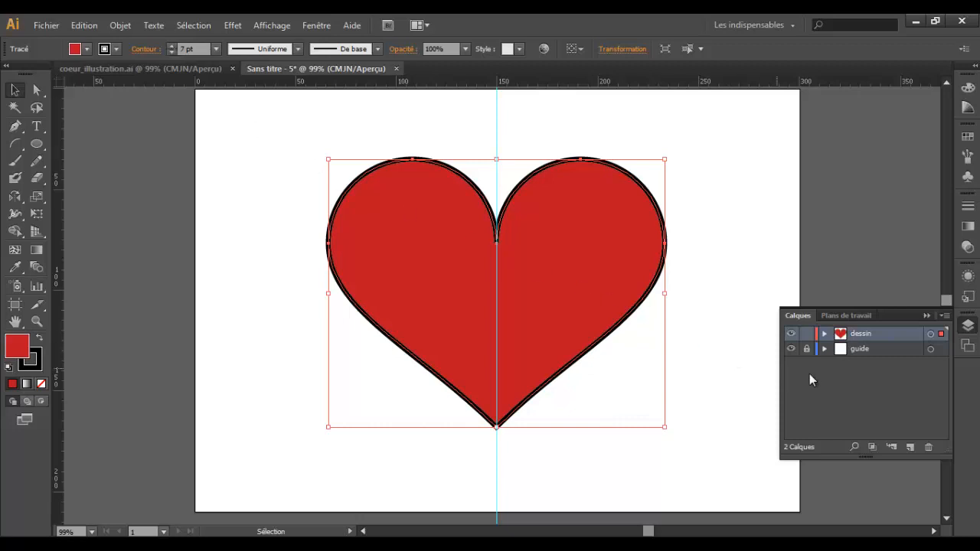
Step: Hide the guide layer and move the heart's upper central anchor point straight up to about Y 70 mm
key(a)
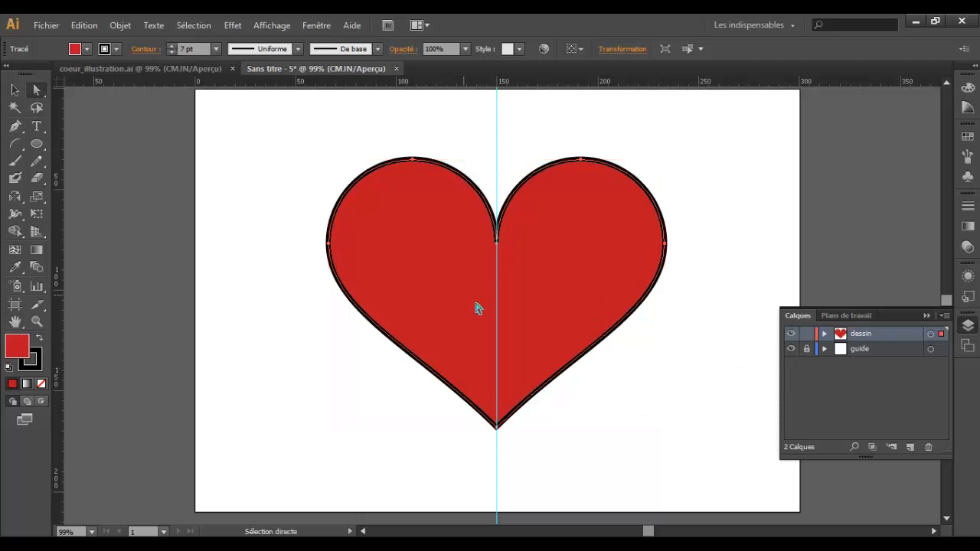
click(790, 352)
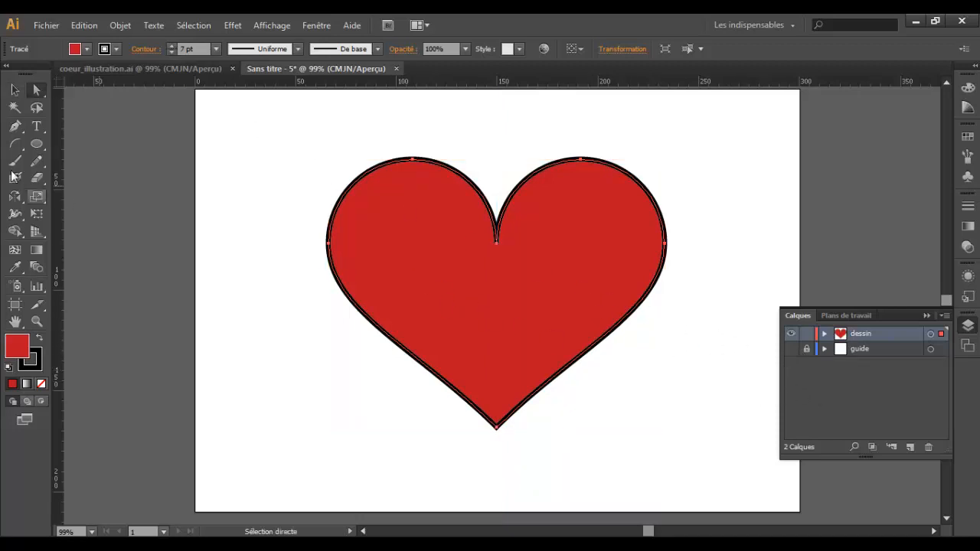
click(36, 90)
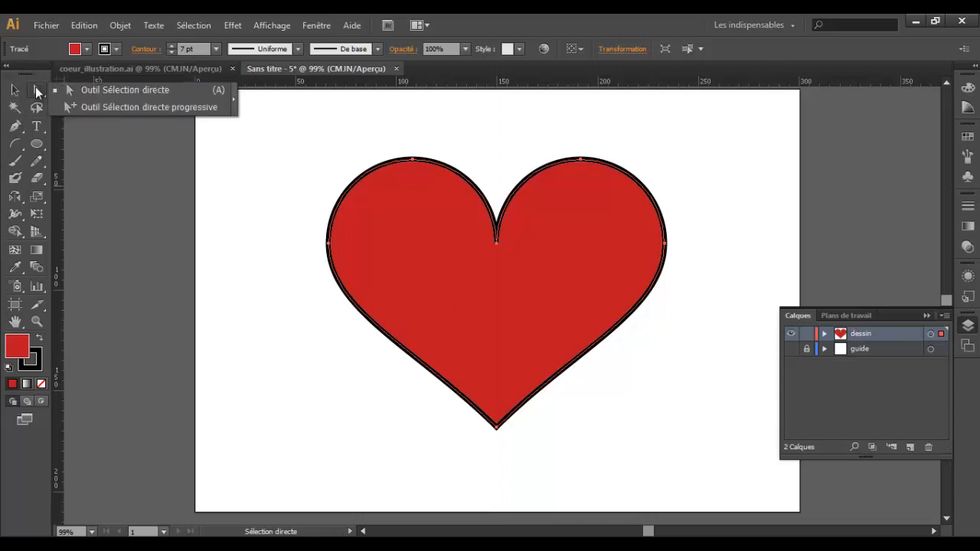
click(103, 92)
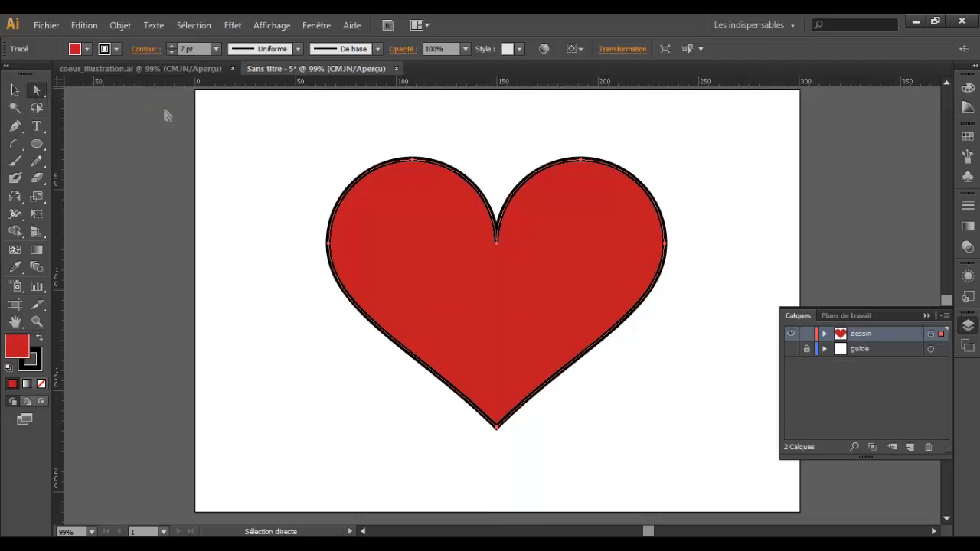
click(497, 244)
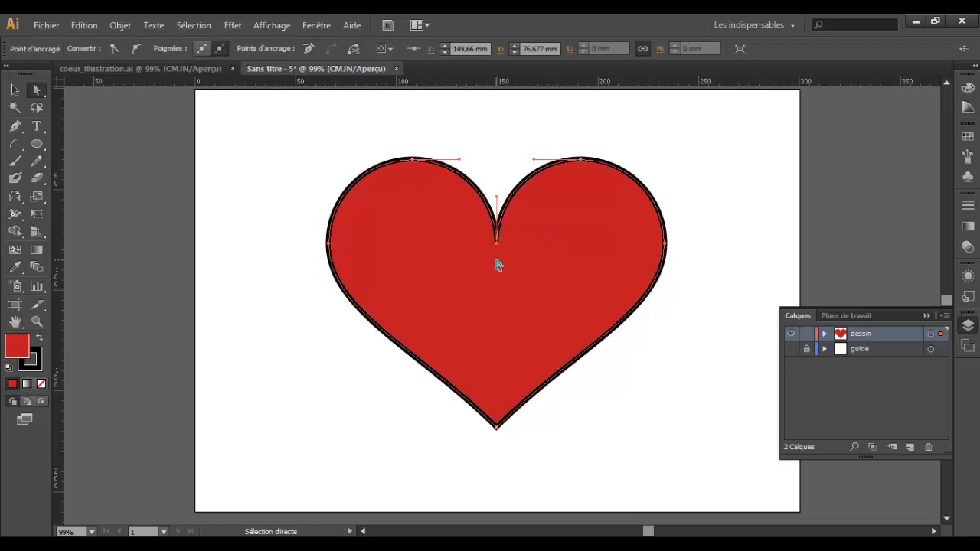
drag(486, 170, 496, 229)
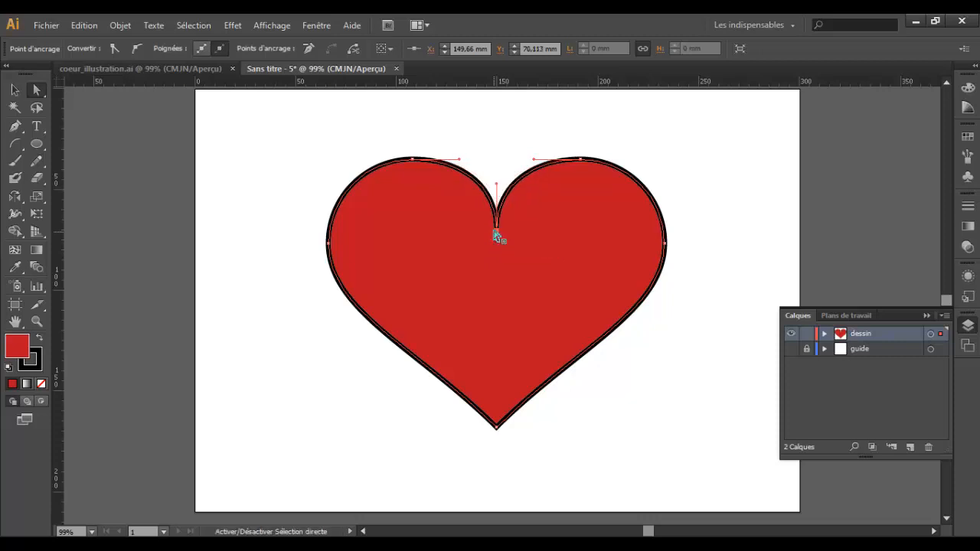
Step: Move the heart's bottom anchor point straight down to about Y 176 mm and deselect the heart
click(498, 429)
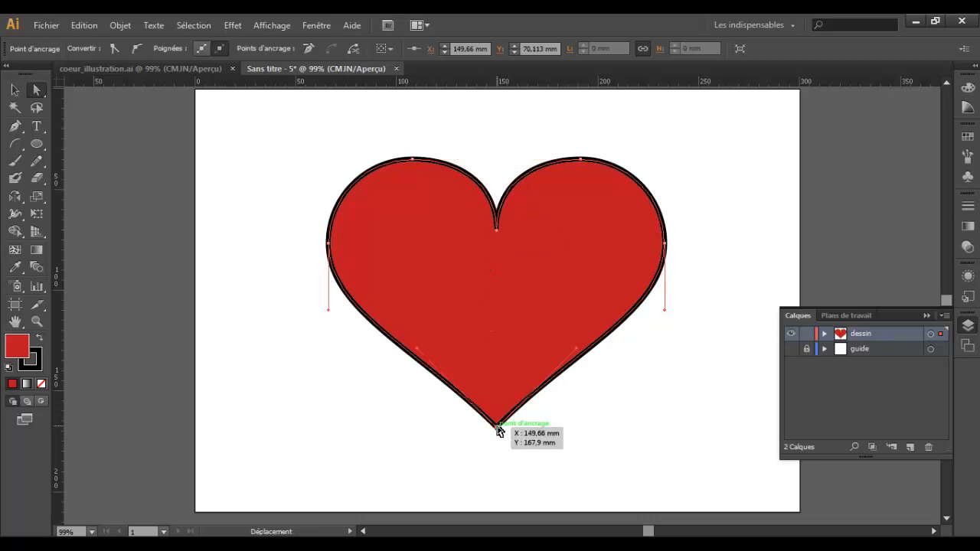
drag(497, 431, 496, 448)
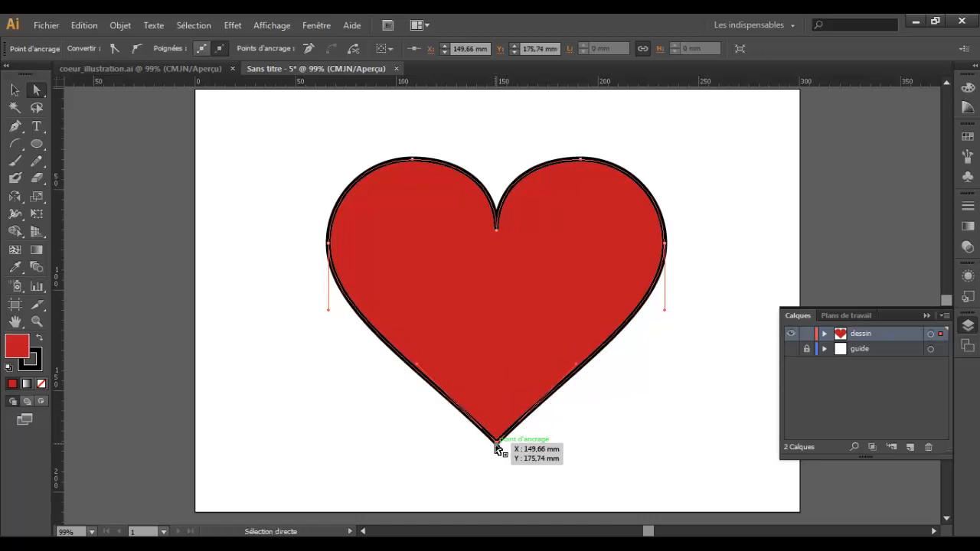
click(14, 89)
click(277, 247)
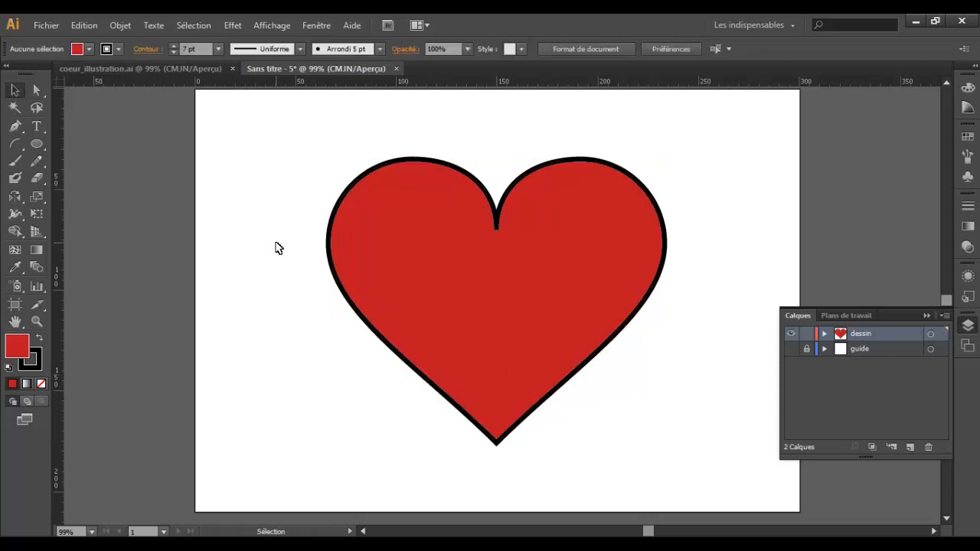